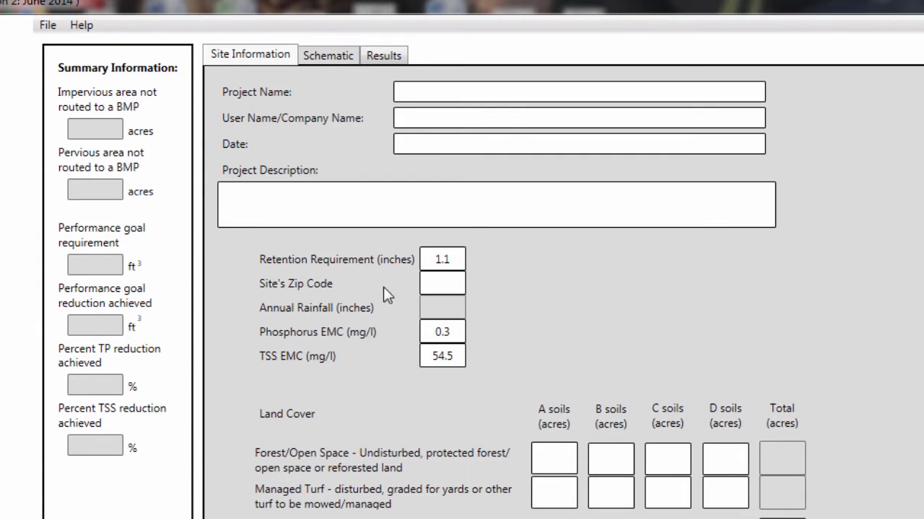
Enter Example as the project name, fill in the user's full name, and set the date to 1/12016
left_click(439, 86)
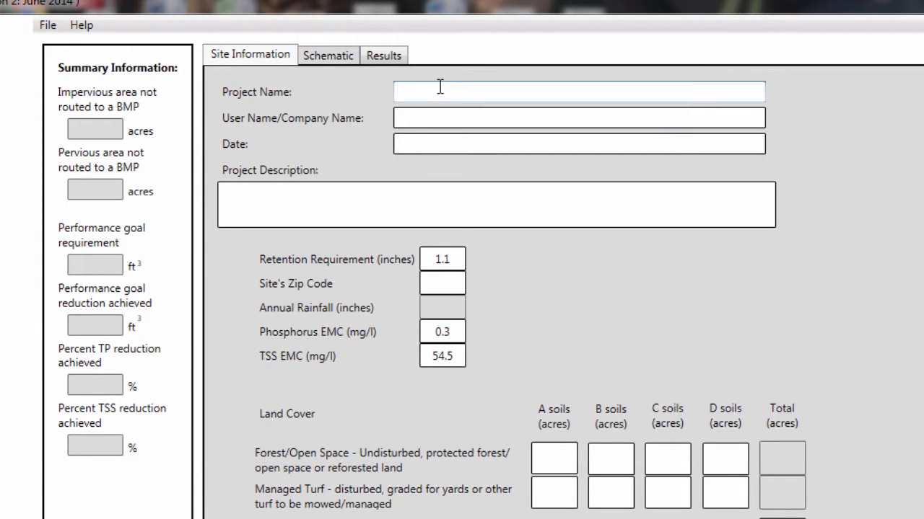
type("Example")
key("Tab")
type("Mike Ise")
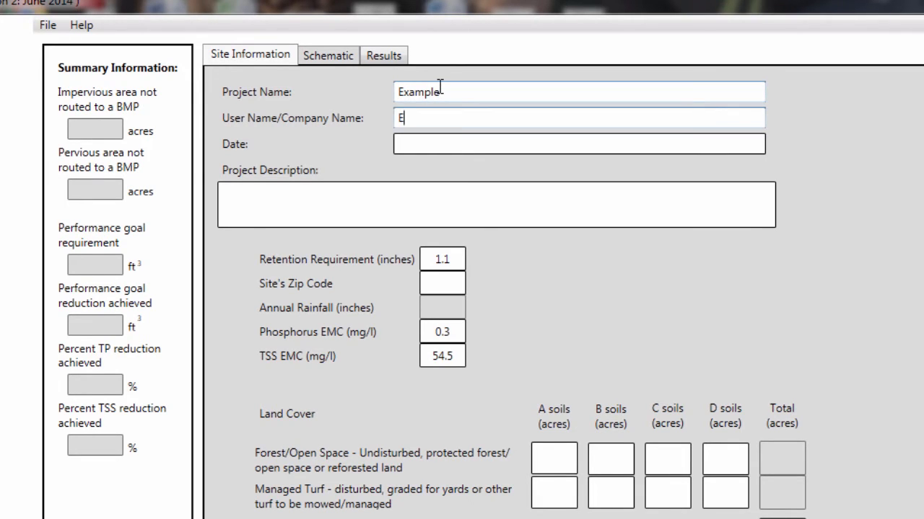
type("nsee")
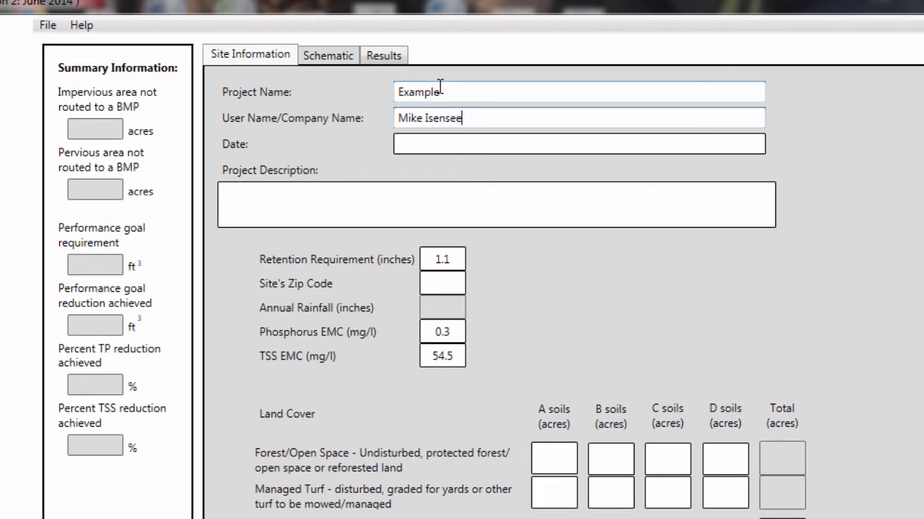
key("Tab")
type("1/1")
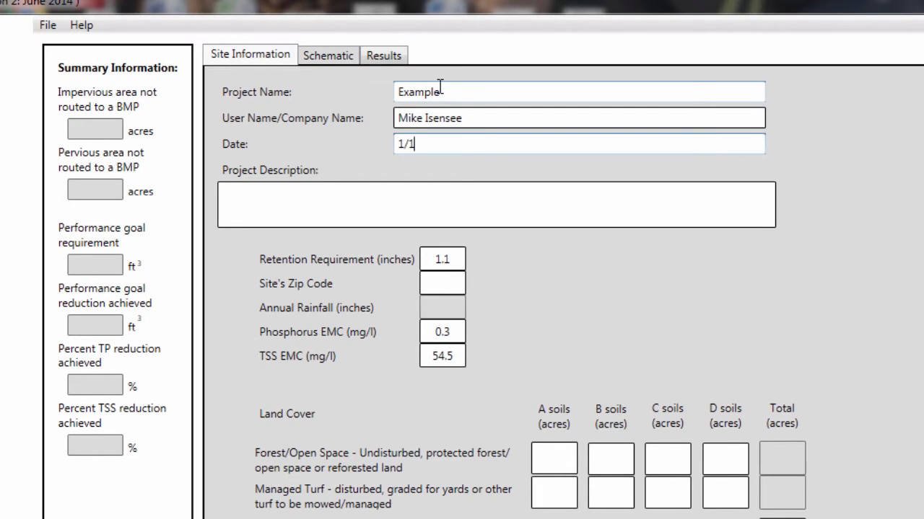
type("2016")
Enter the project description "3 Acre parcel with one acre of impervious surface"
left_click(378, 196)
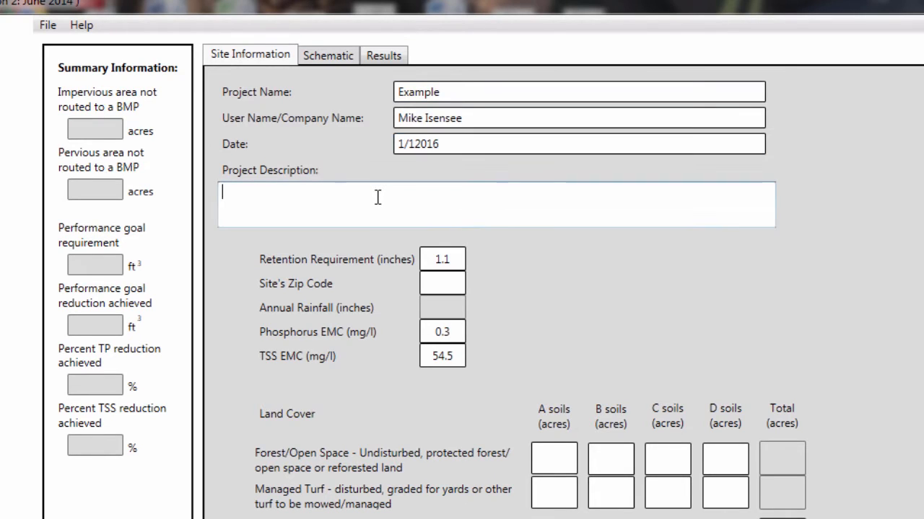
type("3 Acre parcel ")
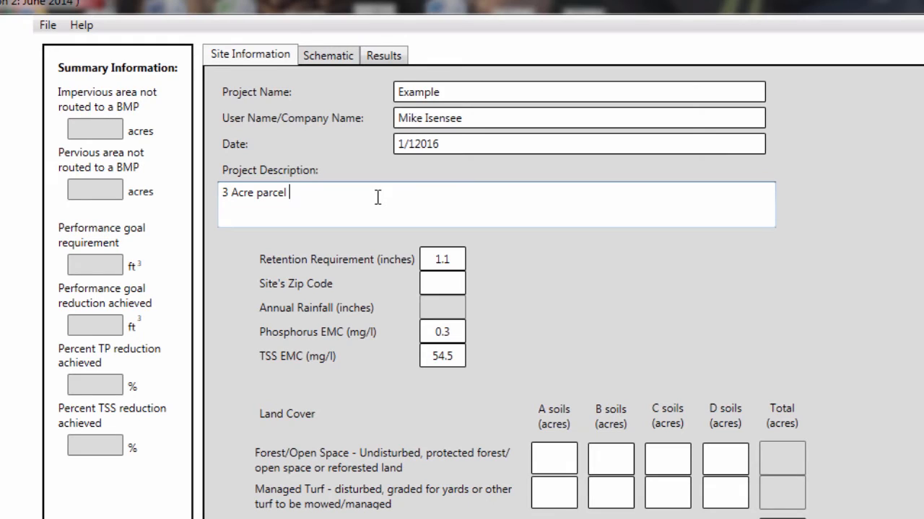
type("with")
type("one acre of imperviou")
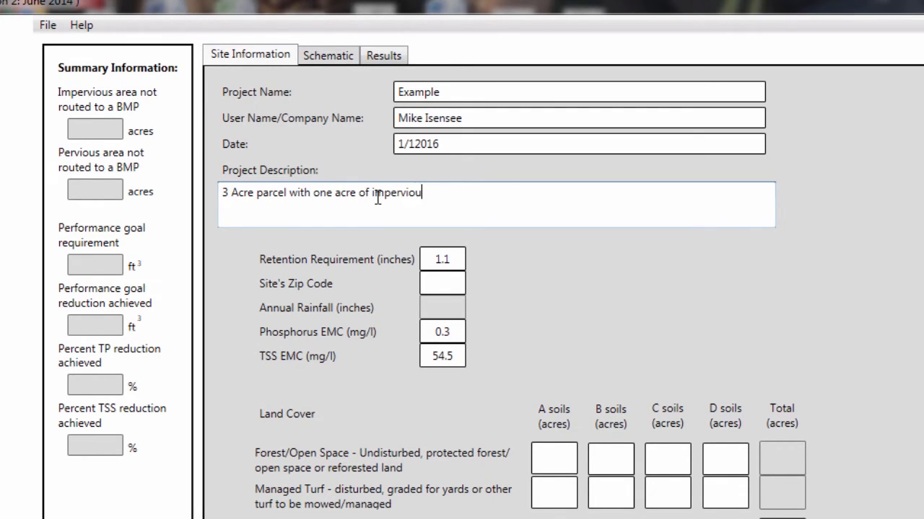
type("s surface")
Set the site's zip code to 55406
left_click(441, 283)
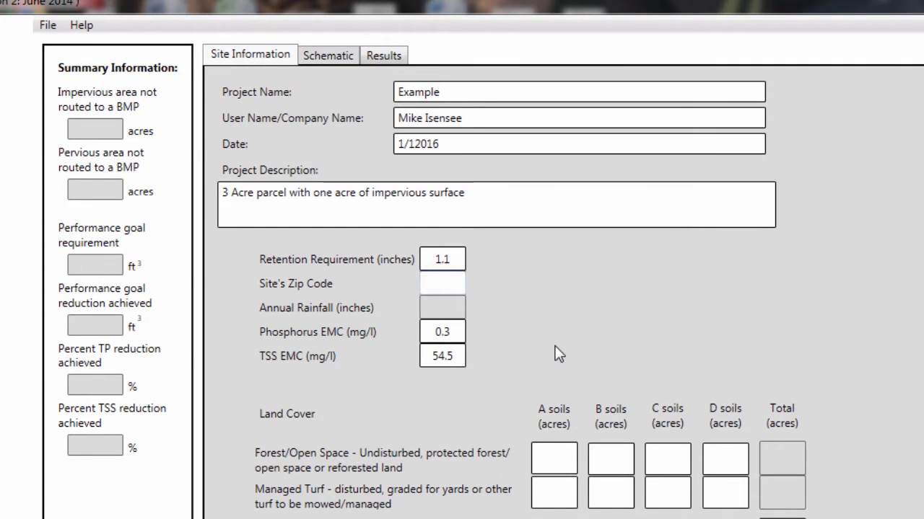
type("55406")
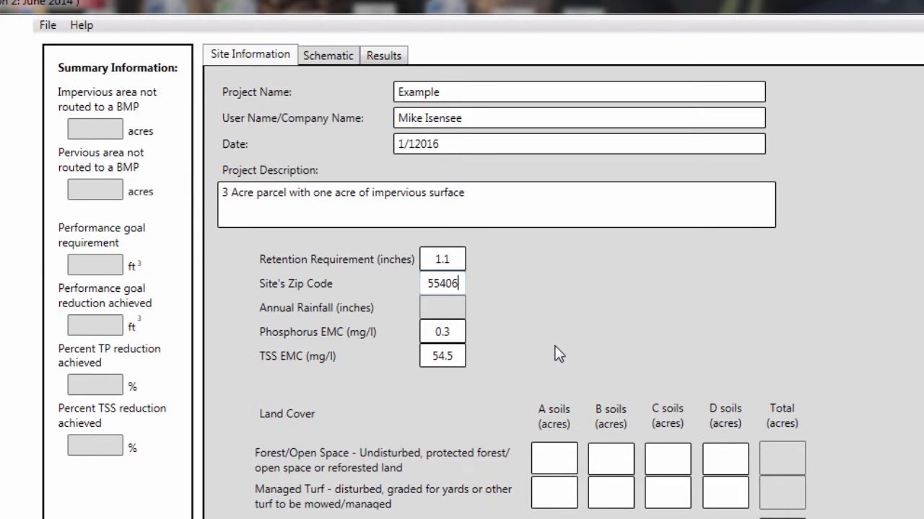
Enter the site's land cover as 1 acre of forest/open space and 1 acre of managed turf on A soils, plus 1 acre of impervious area
left_click(565, 460)
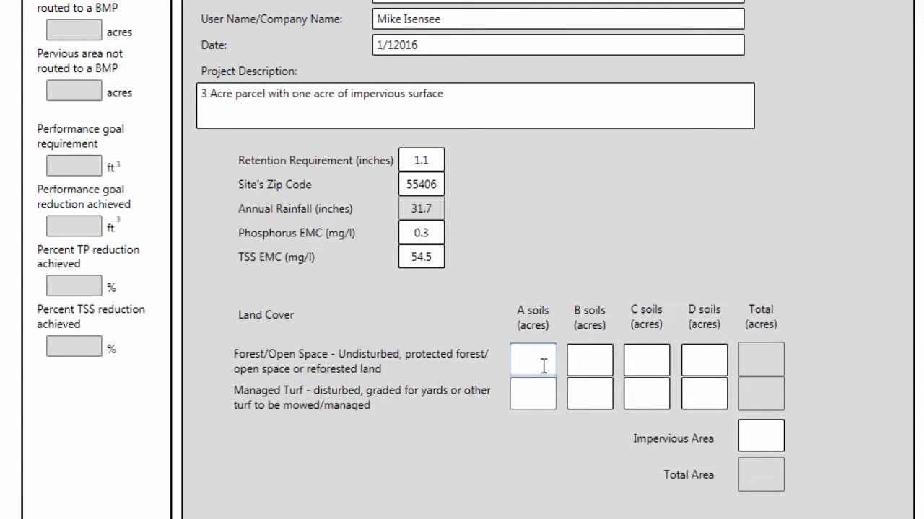
type("1")
left_click(541, 394)
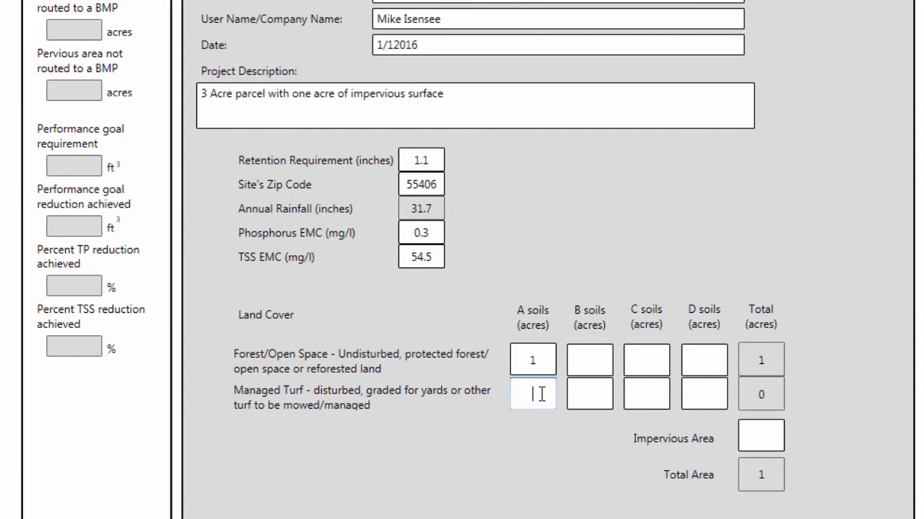
type("1")
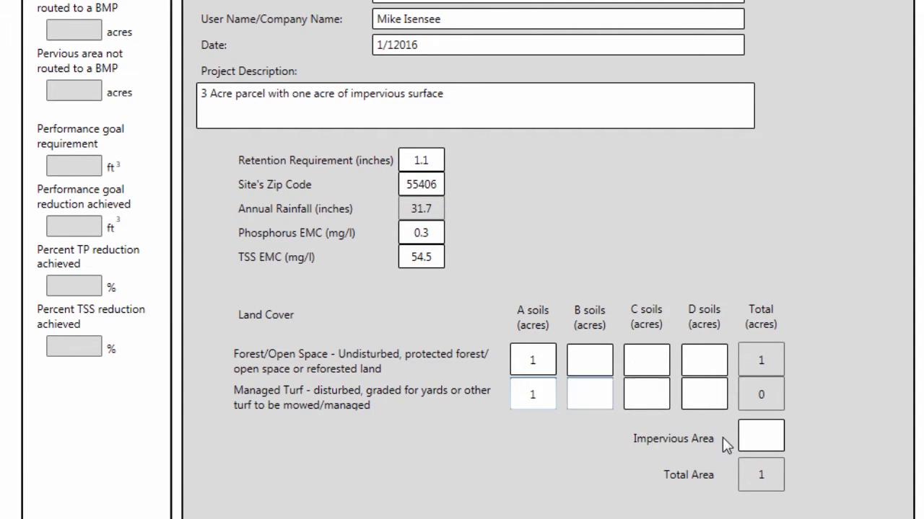
left_click(757, 438)
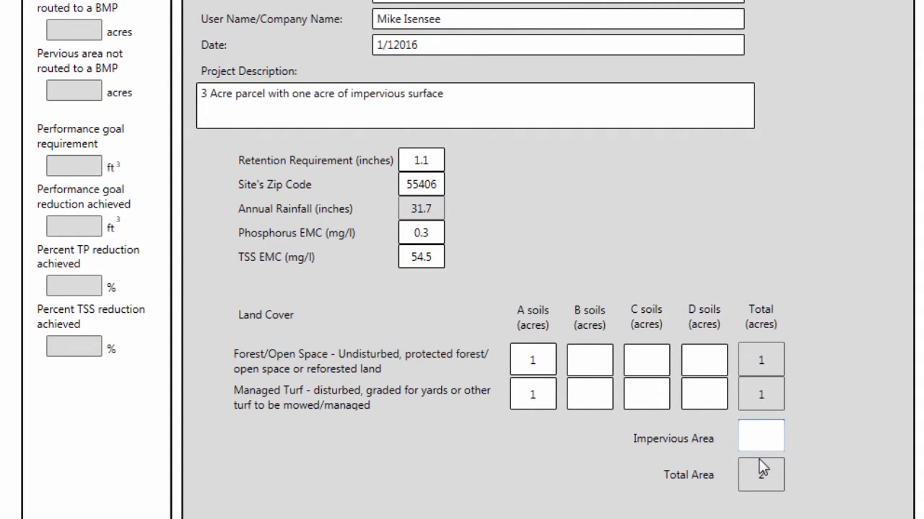
type("1")
left_click(709, 399)
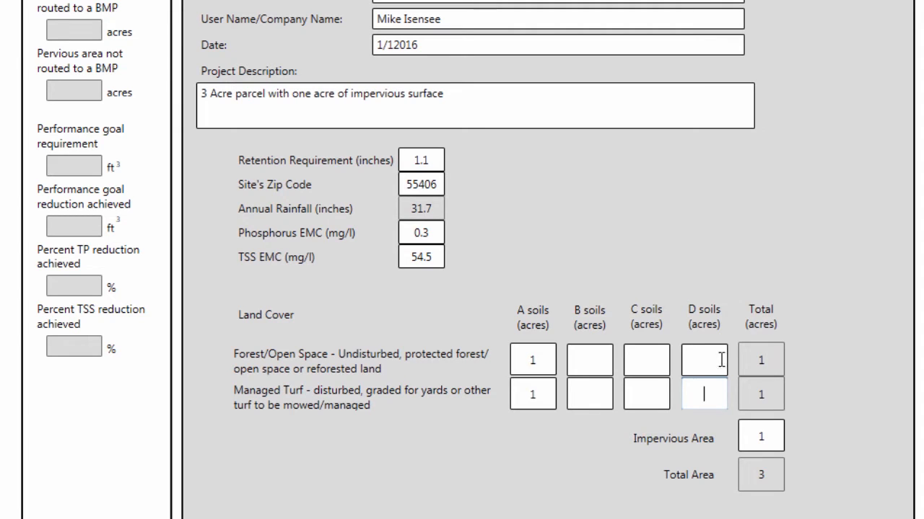
left_click(747, 267)
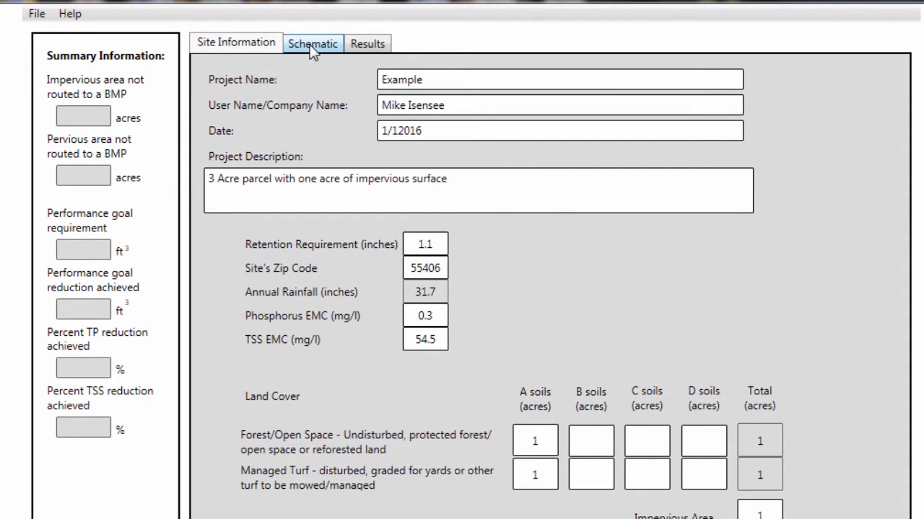
Open the schematic and place a bioretention basin (w/o underdrain) in its upper middle area
left_click(311, 46)
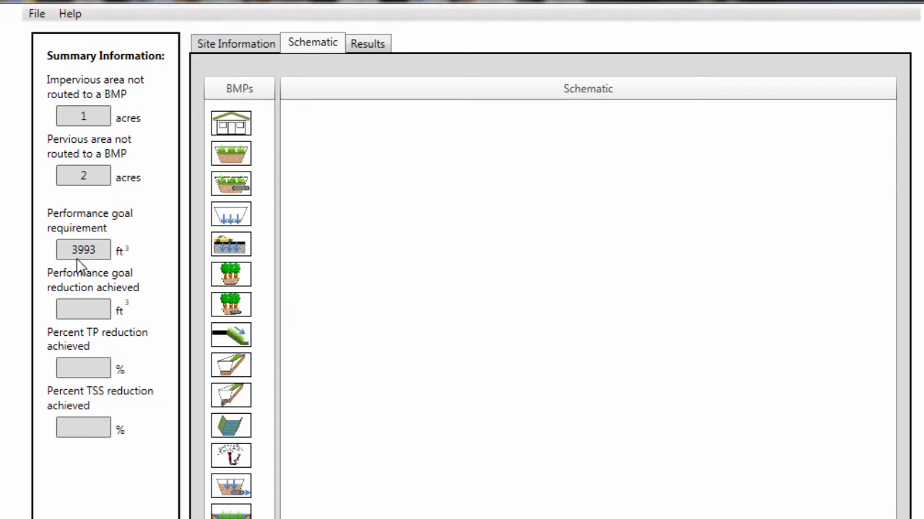
left_click(247, 271)
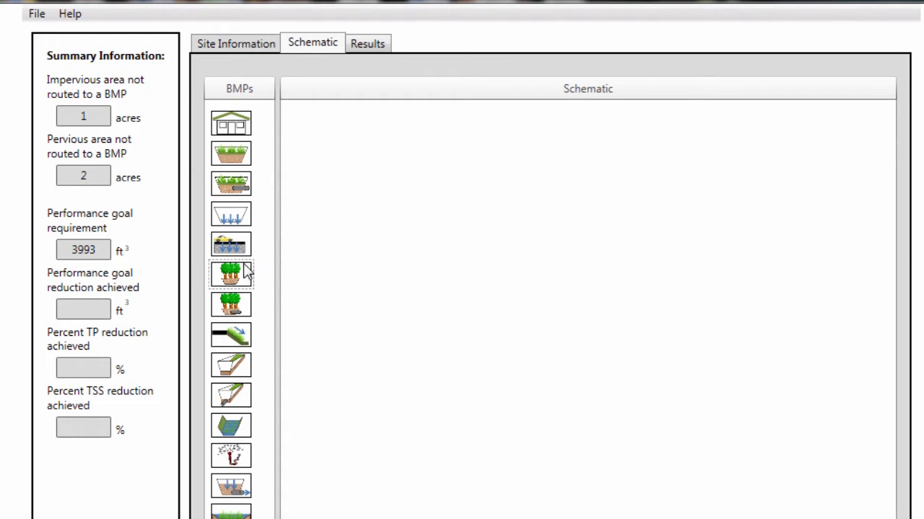
left_click(319, 224)
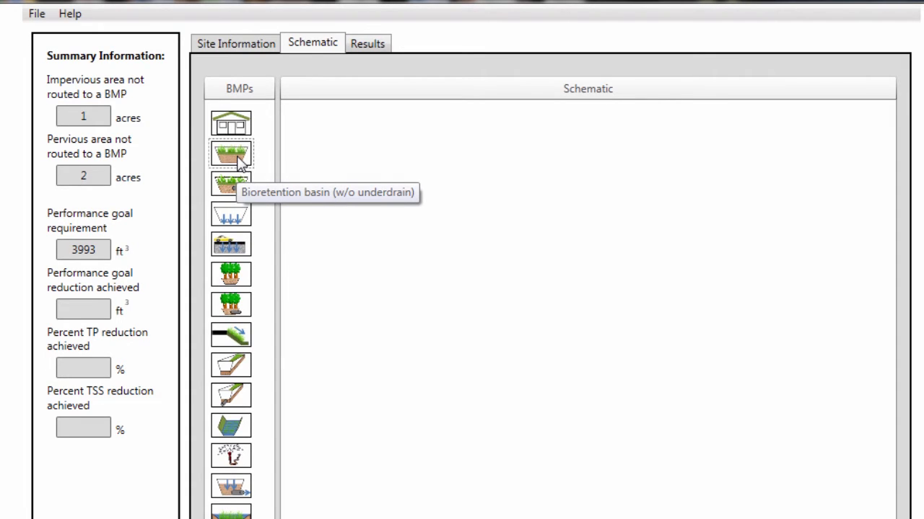
left_click_drag(239, 160, 561, 240)
left_click(599, 345)
left_click(590, 352)
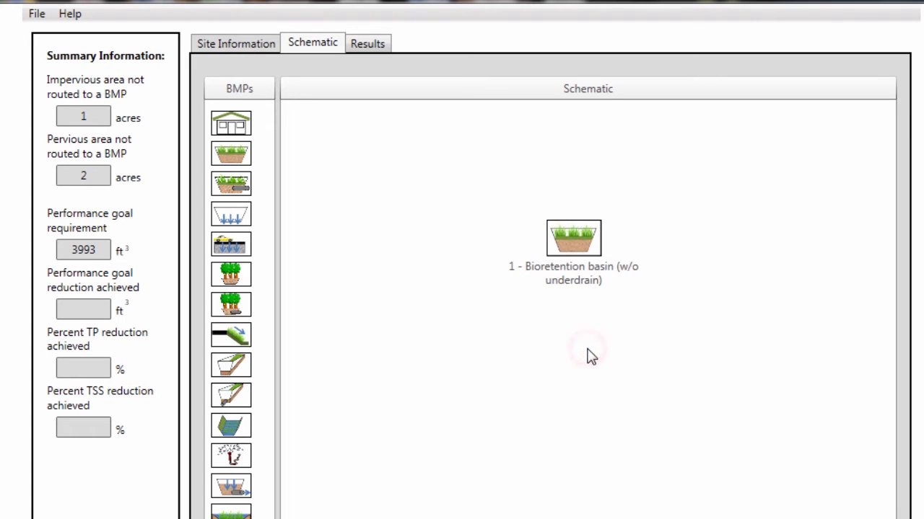
left_click(578, 239)
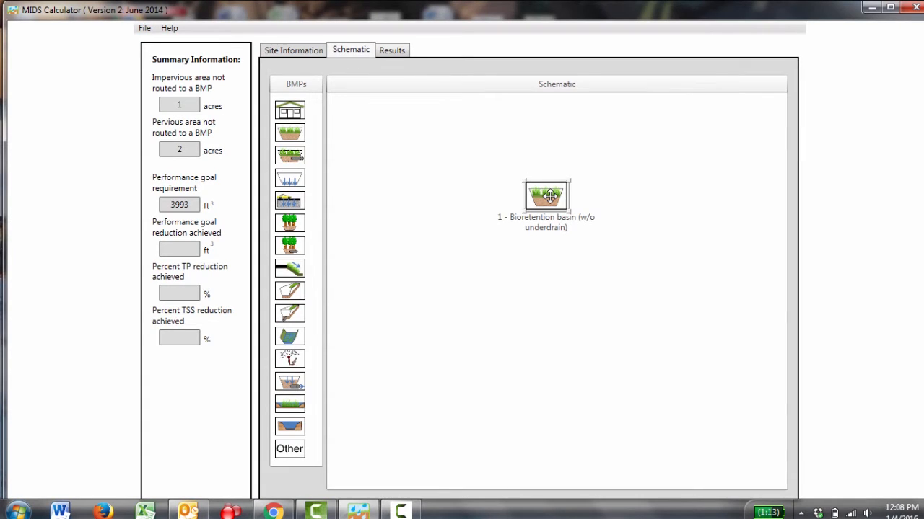
Open the BMP properties of the bioretention basin in the schematic
double_click(550, 197)
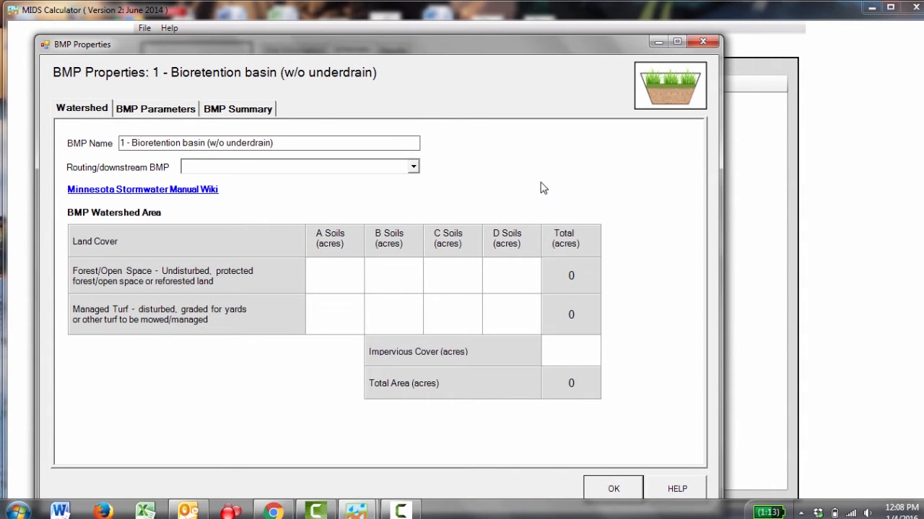
left_click(703, 43)
right_click(548, 201)
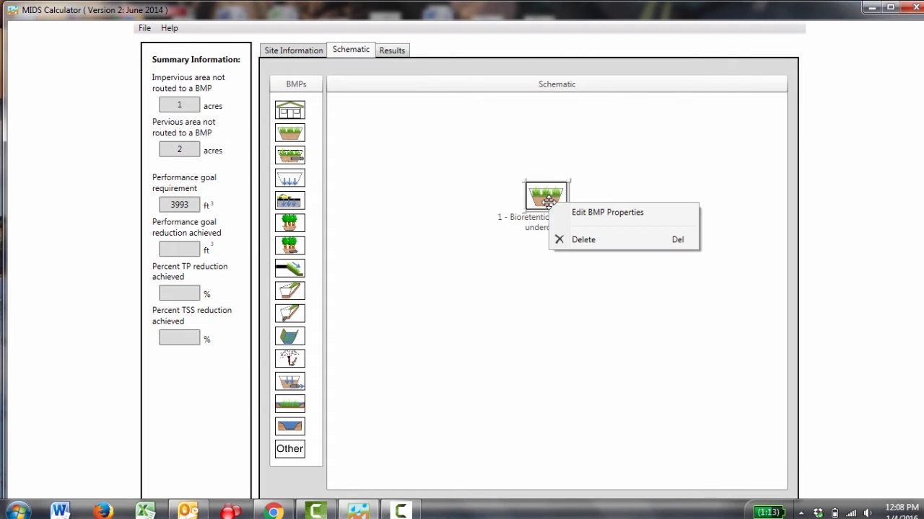
left_click(572, 213)
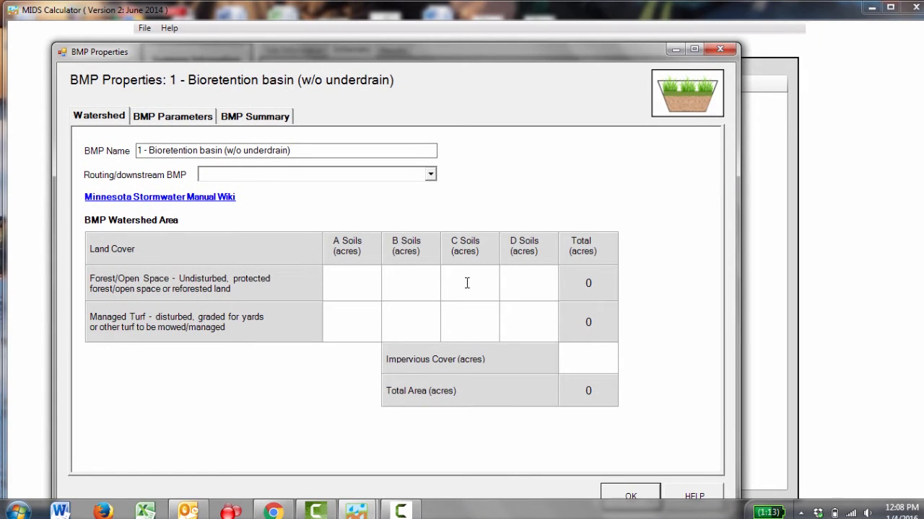
Enter the basin's watershed as 1 acre each of forest/open space and managed turf on A soils, plus the site's impervious cover
left_click(367, 289)
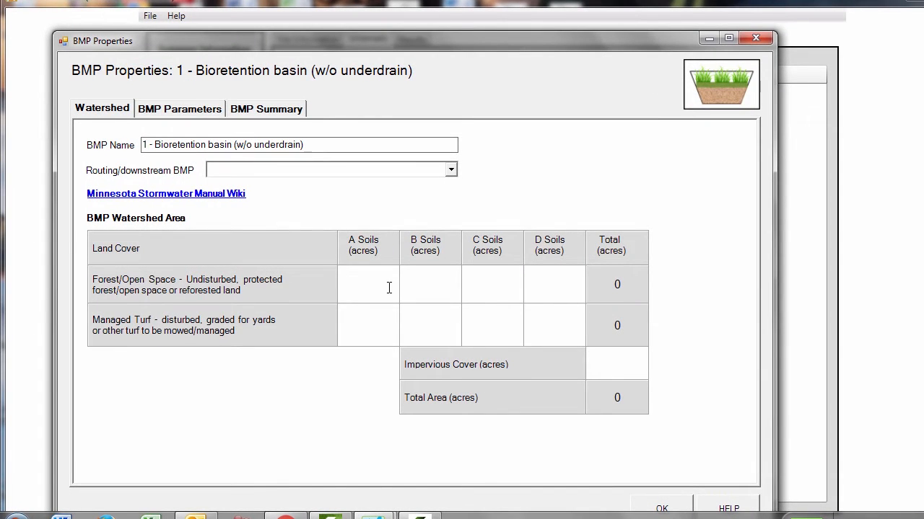
type("1")
left_click(384, 321)
type("1")
left_click(630, 368)
left_click(564, 331)
Set the basin's surface area at overflow to 2000 ft², media surface area to 1700 ft², and overflow depth to 1 ft
left_click(176, 114)
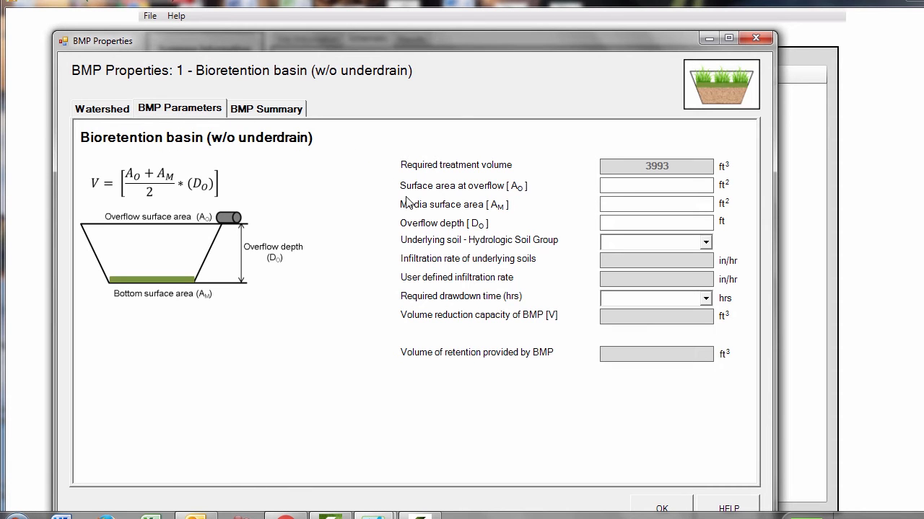
left_click(630, 189)
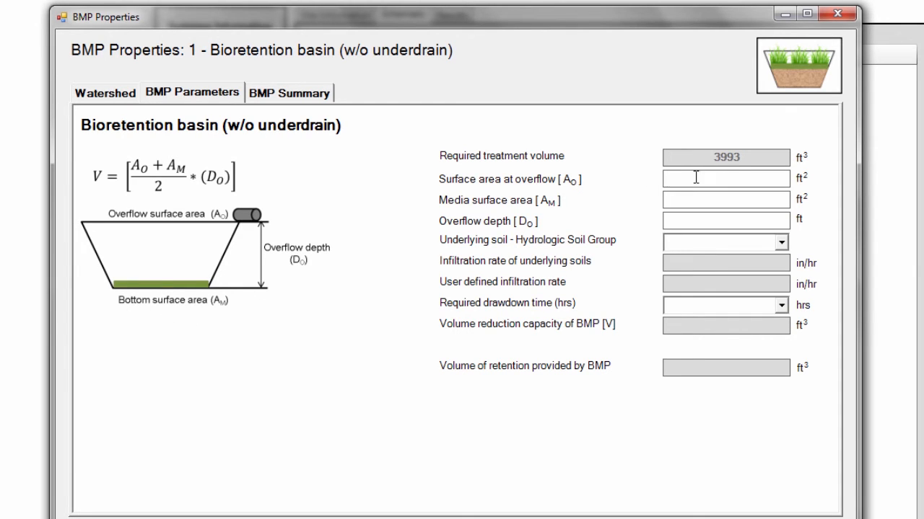
type("2000")
left_click(755, 198)
type("1700")
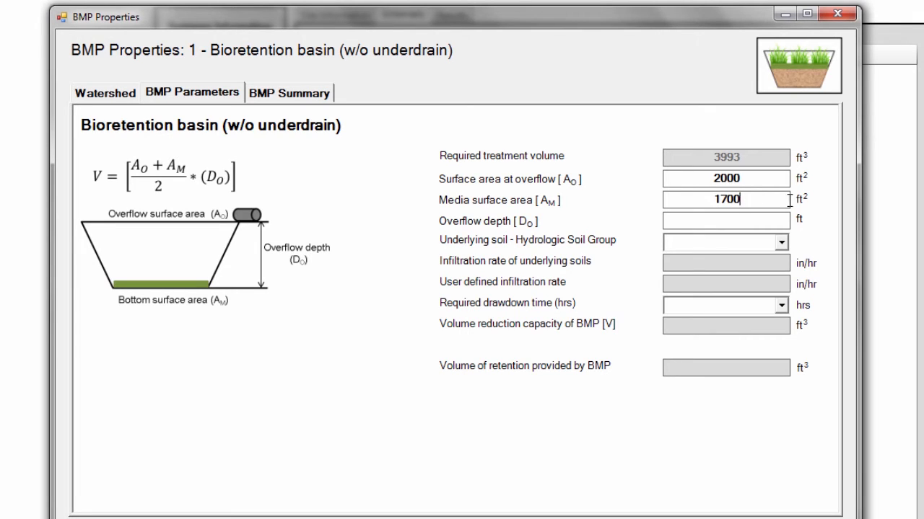
left_click(736, 224)
type("1")
Review the hydrologic soil group options for the basin's underlying soil without choosing one
left_click(734, 246)
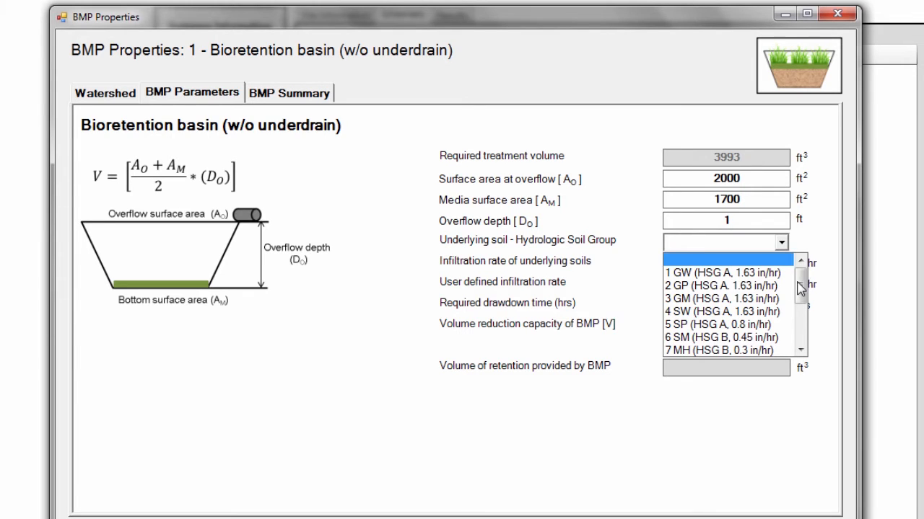
mouse_move(801, 285)
left_mouse_down()
mouse_move(804, 296)
mouse_move(811, 285)
left_mouse_up()
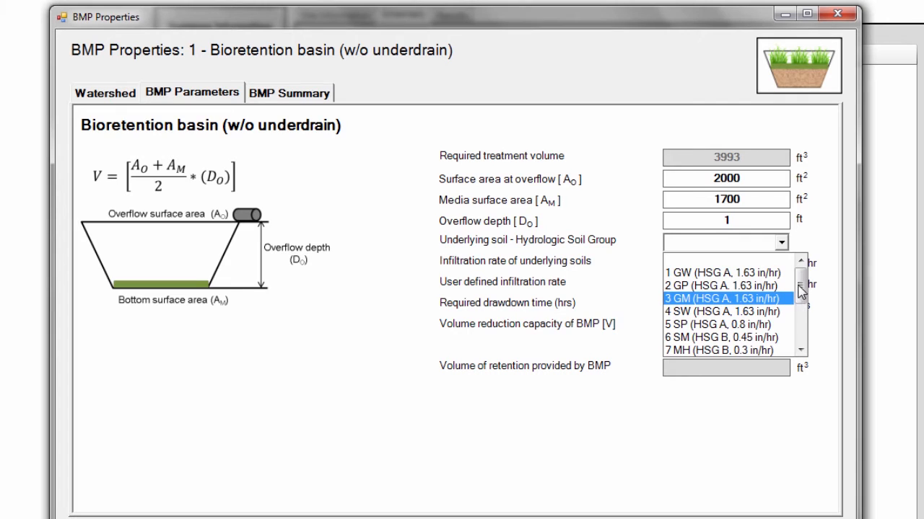
left_click_drag(800, 286, 805, 264)
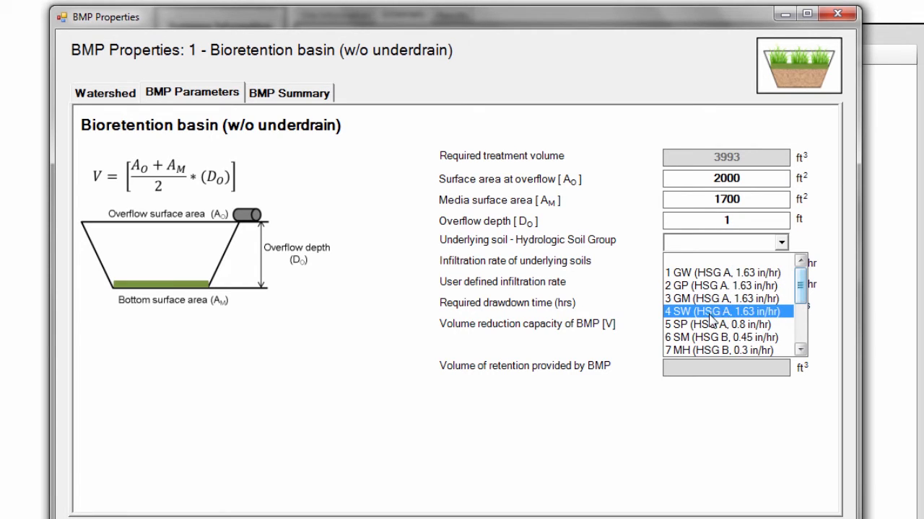
mouse_move(803, 307)
left_mouse_down()
mouse_move(801, 316)
mouse_move(791, 300)
left_mouse_up()
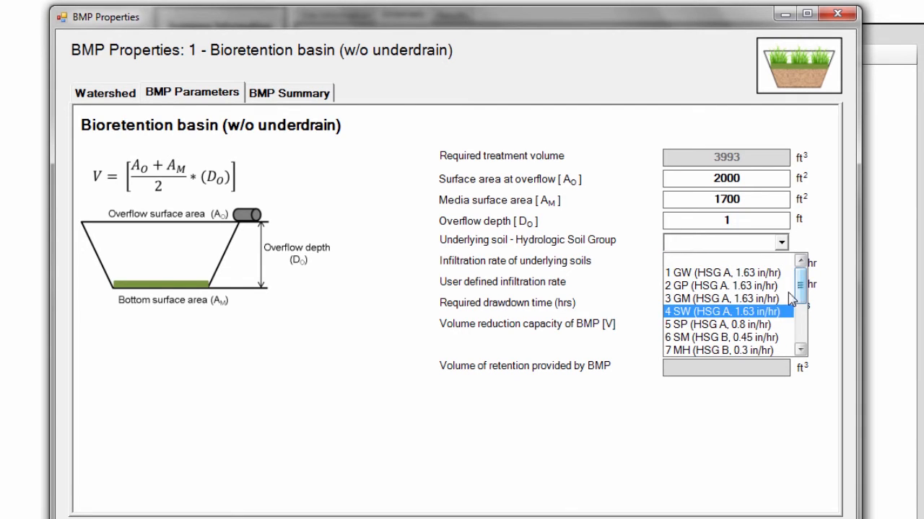
left_click(612, 345)
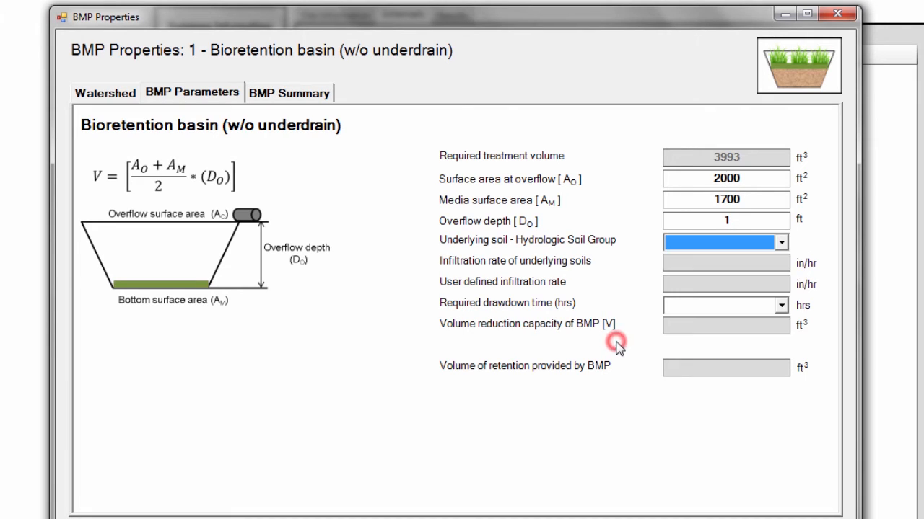
Switch to Chrome and examine the design infiltration rates table by soil group on the bioretention design criteria page
key("alt+Tab")
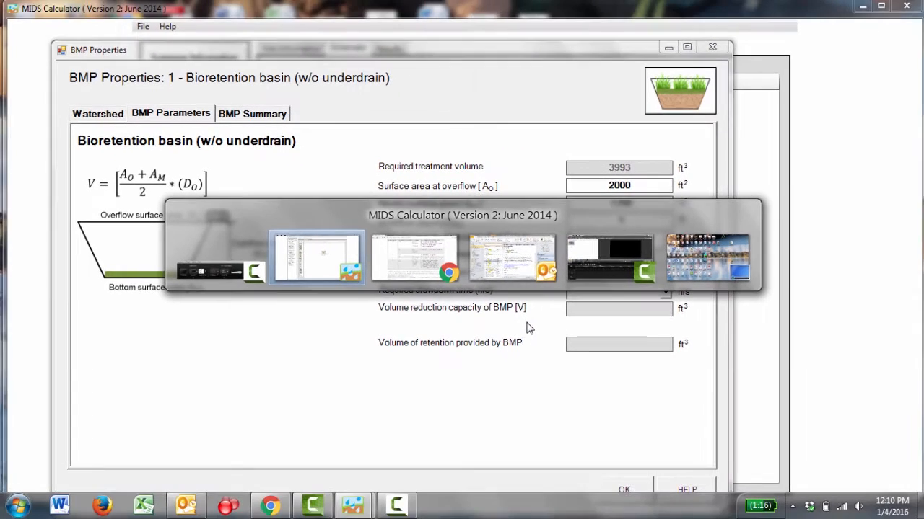
key("alt+Tab")
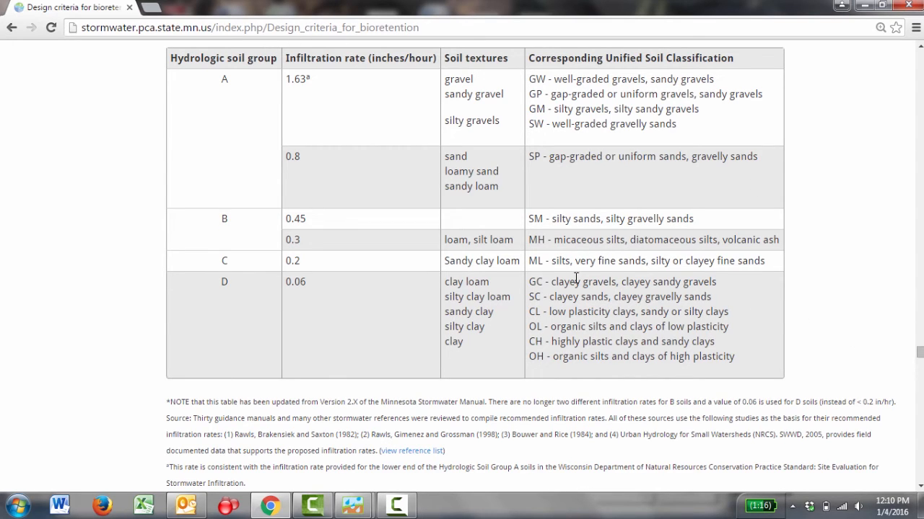
scroll(557, 246, "up", 1)
scroll(555, 234, "up", 1)
scroll(553, 238, "down", 1)
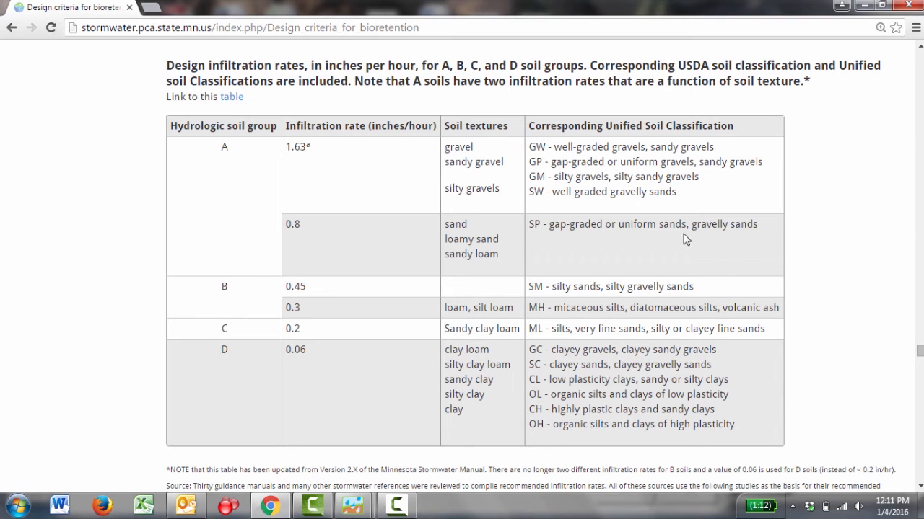
Switch back to the MIDS Calculator and set the basin's underlying soil to 5 SP (HSG A, 0.8 in/hr) and required drawdown time to 48 hours
key("alt+Tab")
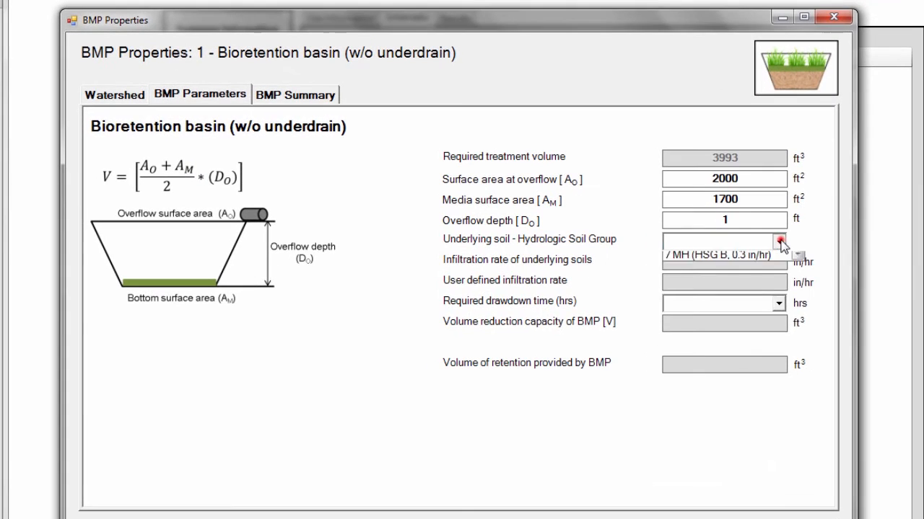
left_click(665, 239)
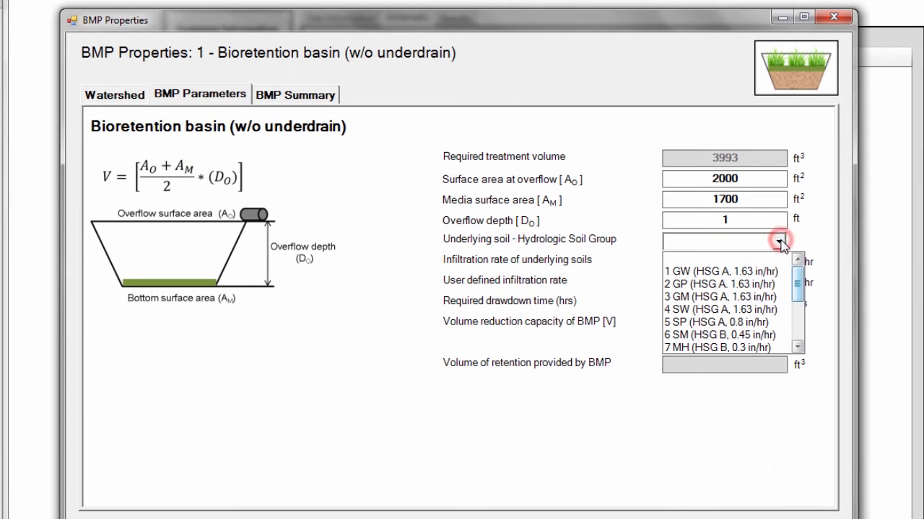
left_click(769, 321)
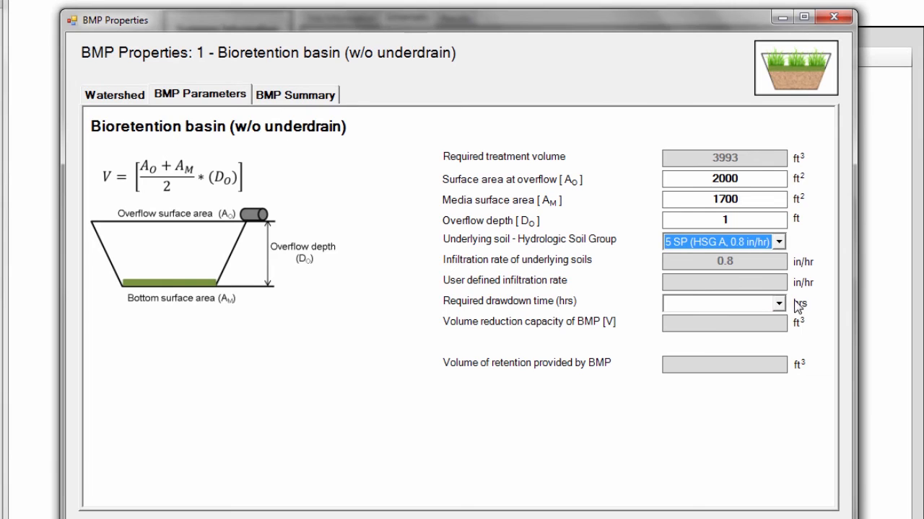
left_click(779, 305)
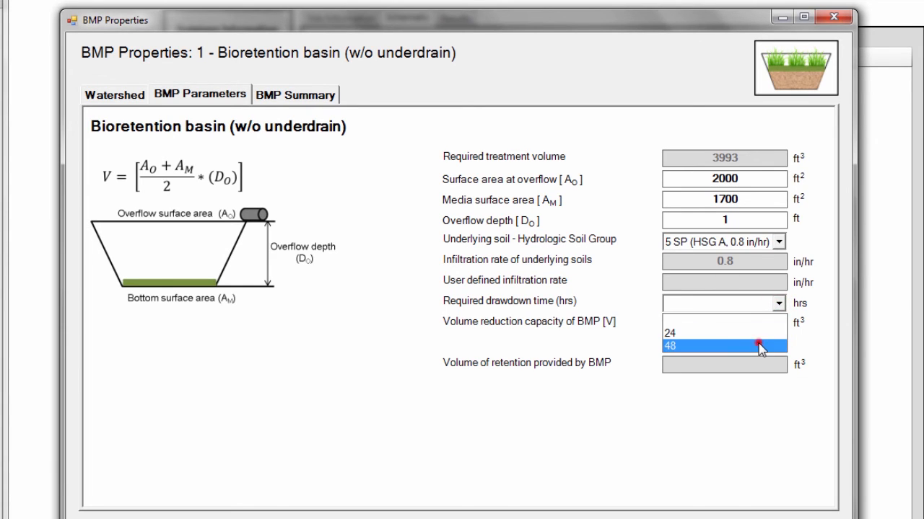
left_click(759, 346)
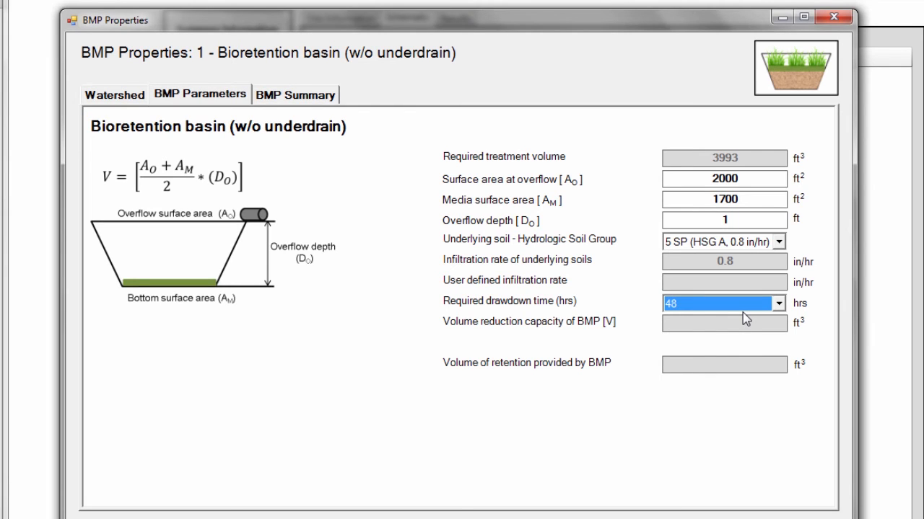
left_click(589, 306)
left_click(821, 303)
left_click(428, 173)
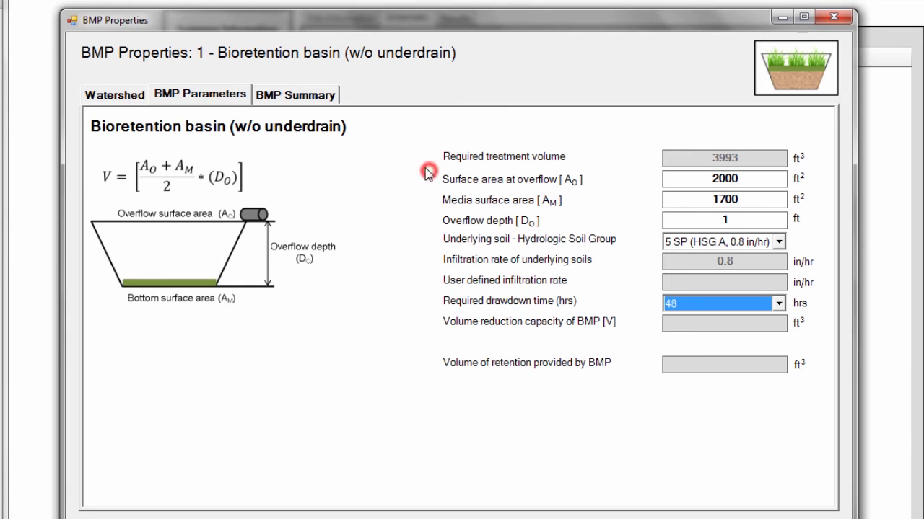
Review the basin's summary of performance goal, annual runoff, phosphorus and TSS reductions, and accept the BMP properties
left_click(312, 102)
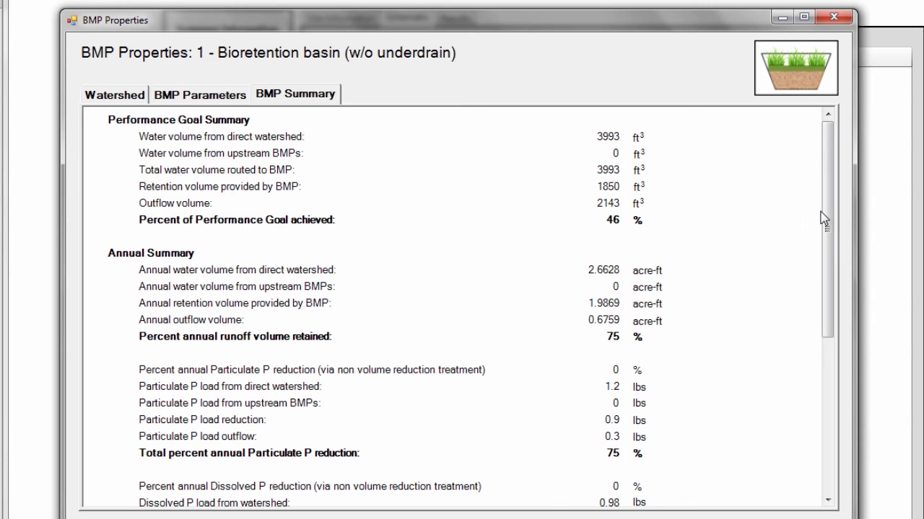
left_click_drag(831, 204, 862, 257)
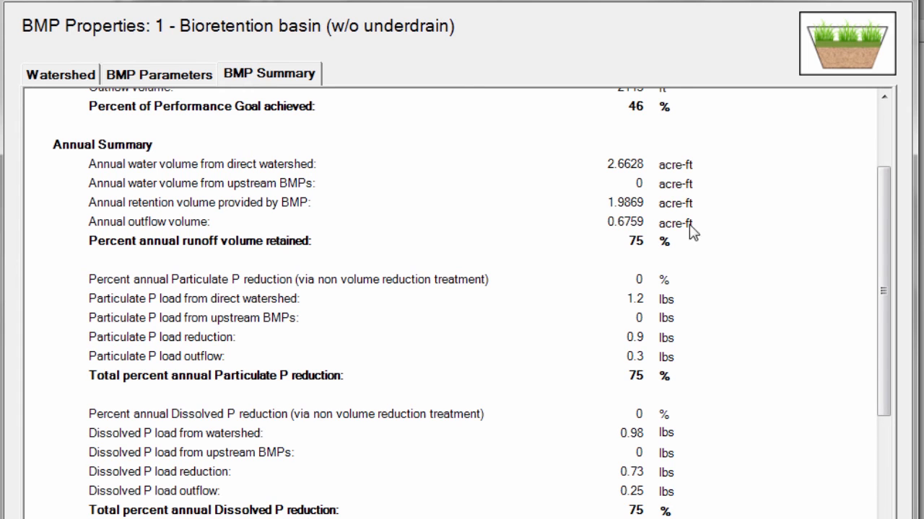
left_click(879, 218)
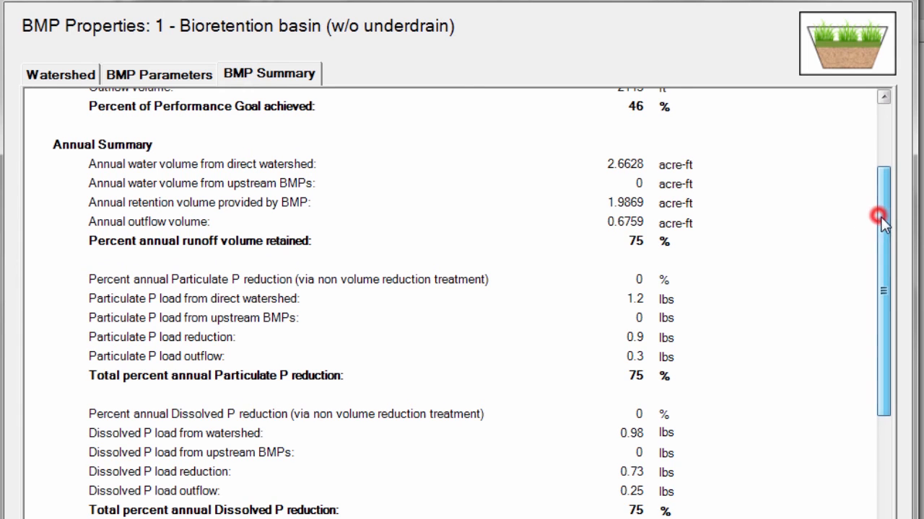
left_click_drag(879, 217, 880, 288)
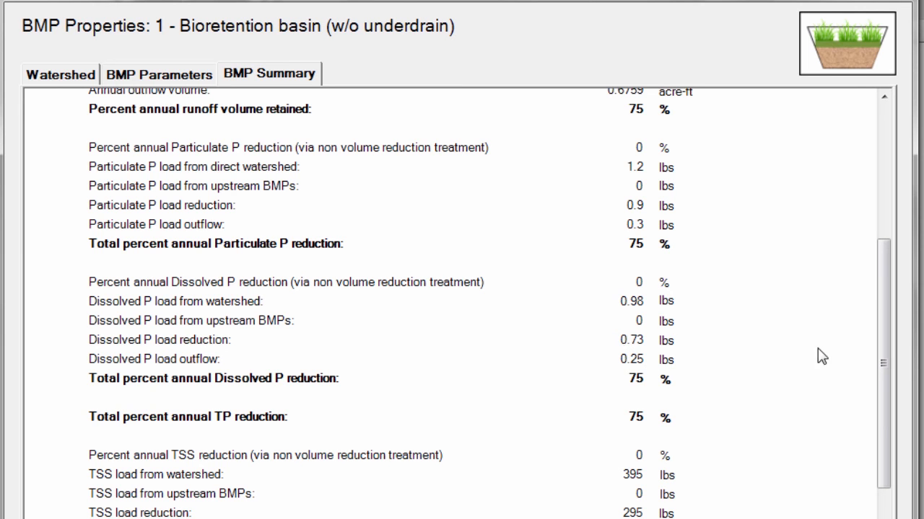
left_click_drag(888, 347, 890, 420)
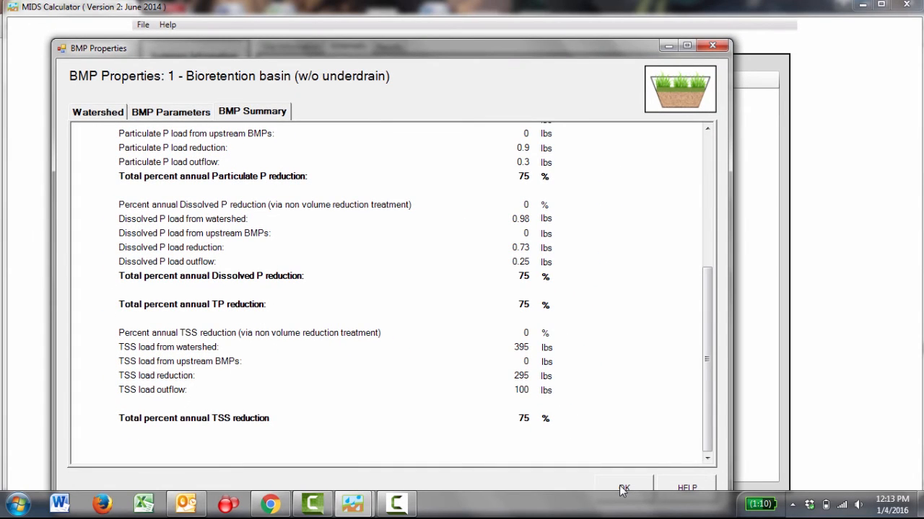
left_click(623, 489)
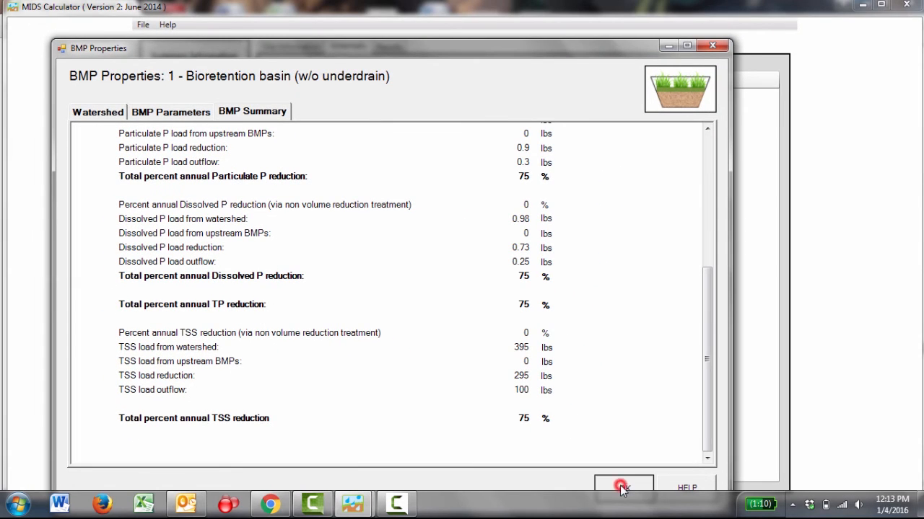